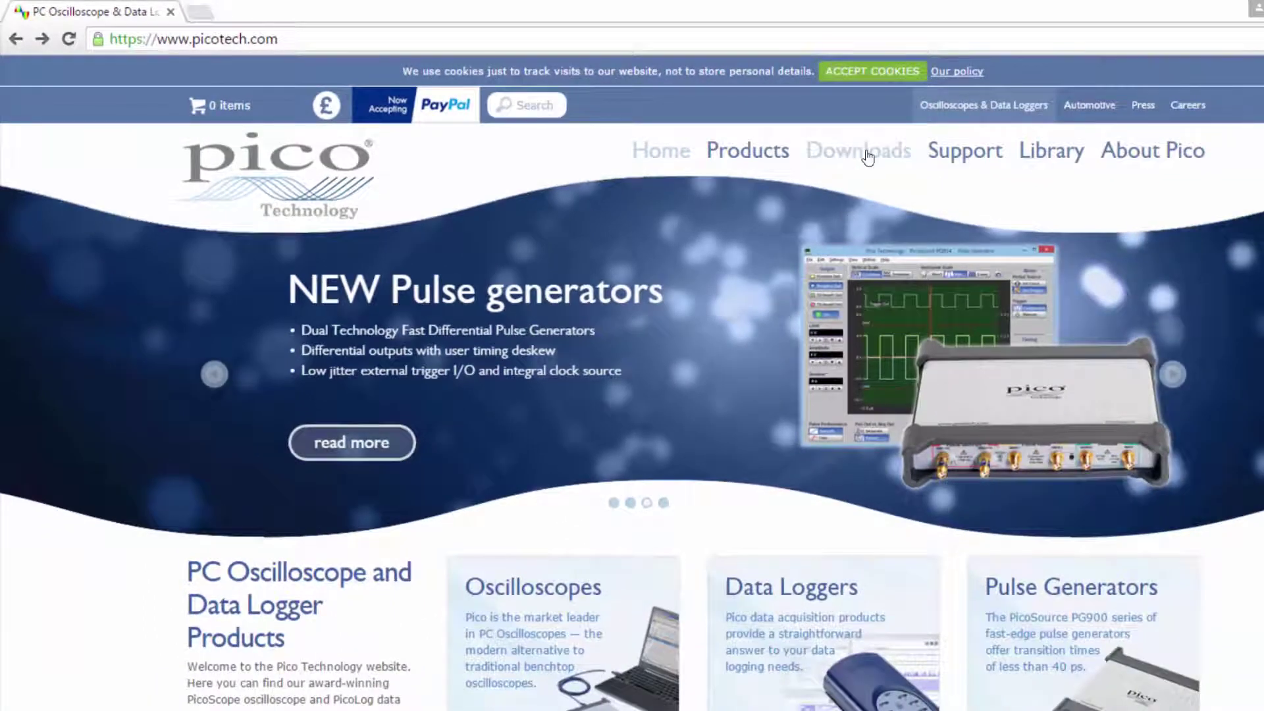
- From the Pico downloads page, open the PicoScope 2104 software details for PicoScope Oscilloscope Software 6.11.10
{"action": "left_click", "coordinate": [867, 153]}
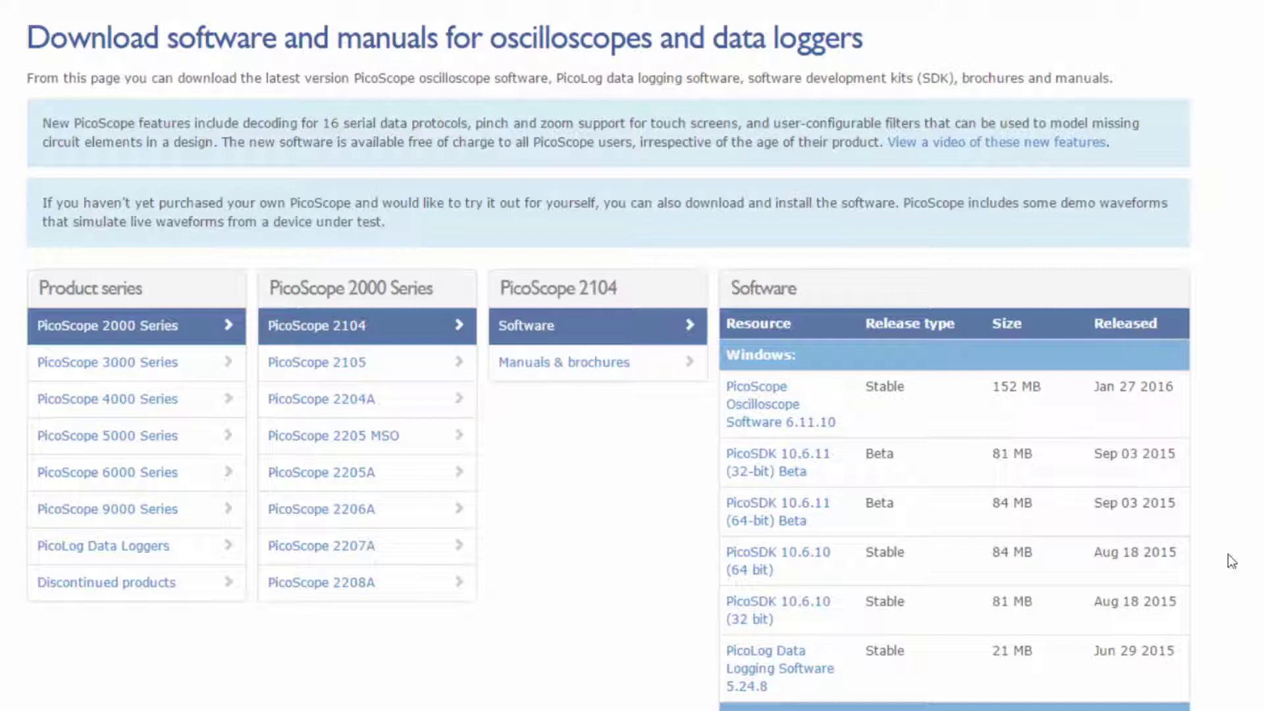
{"action": "left_click", "coordinate": [565, 363]}
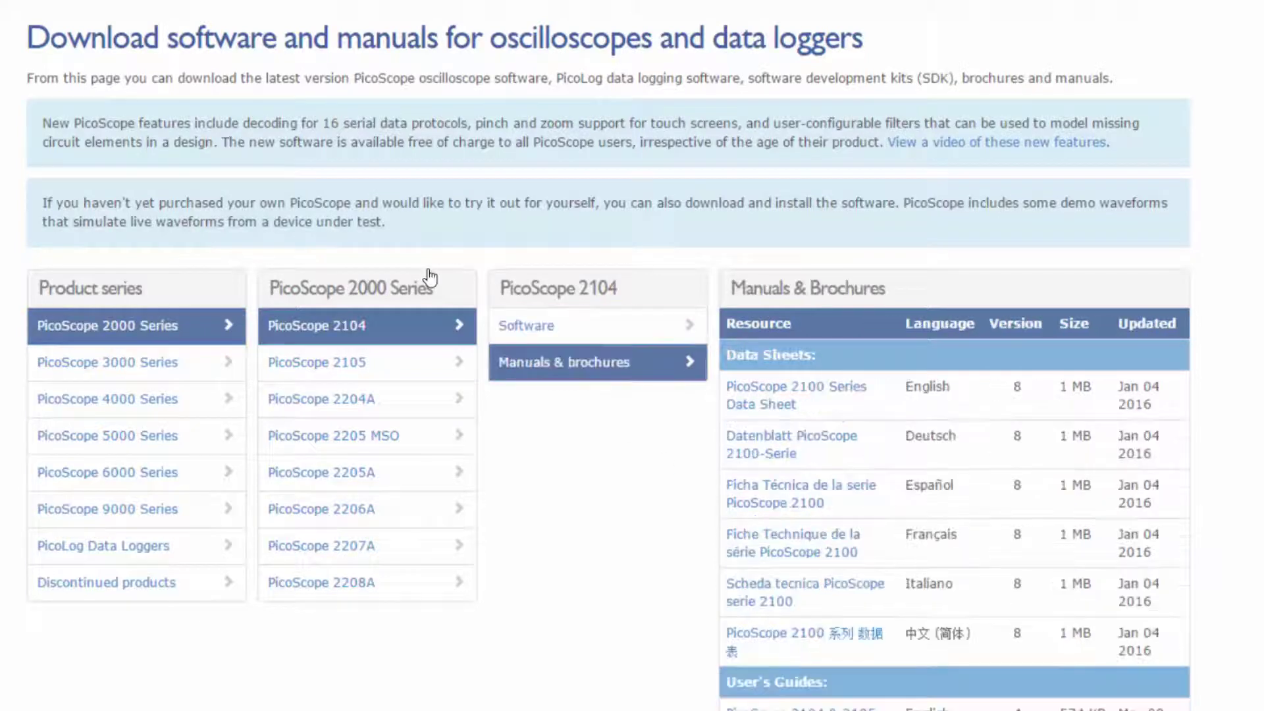
{"action": "left_click", "coordinate": [578, 330]}
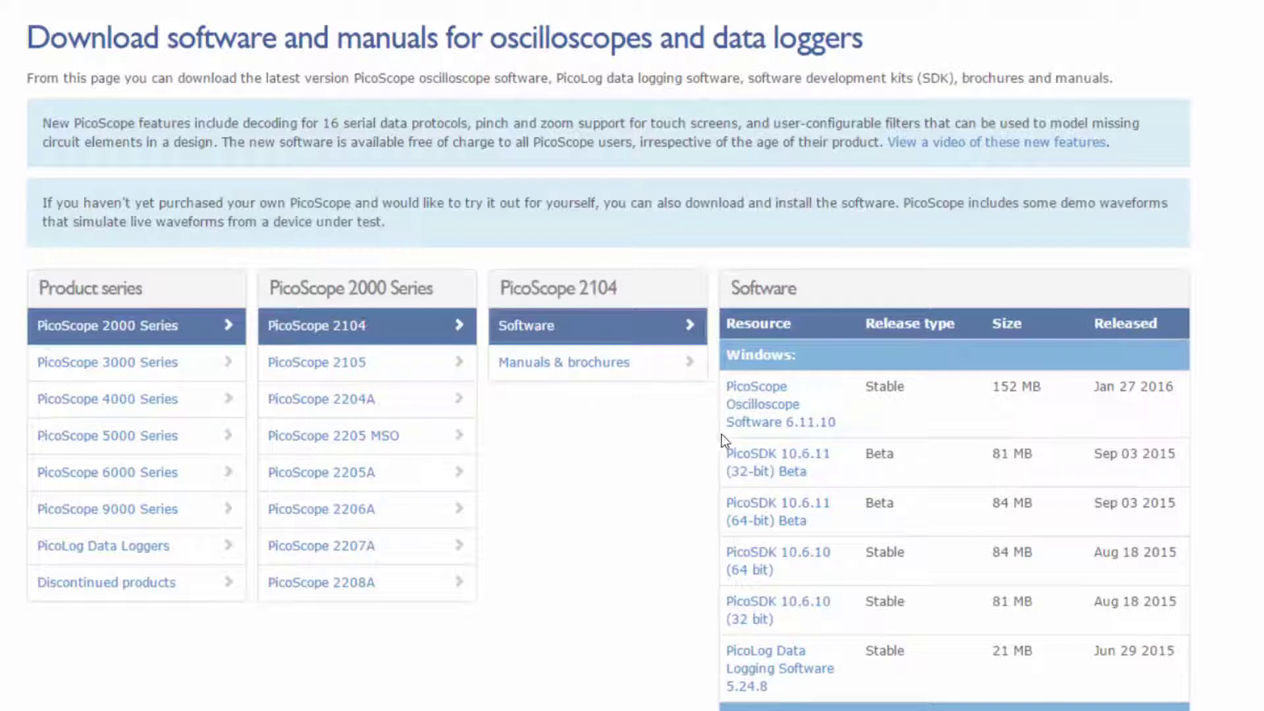
{"action": "left_click", "coordinate": [747, 420]}
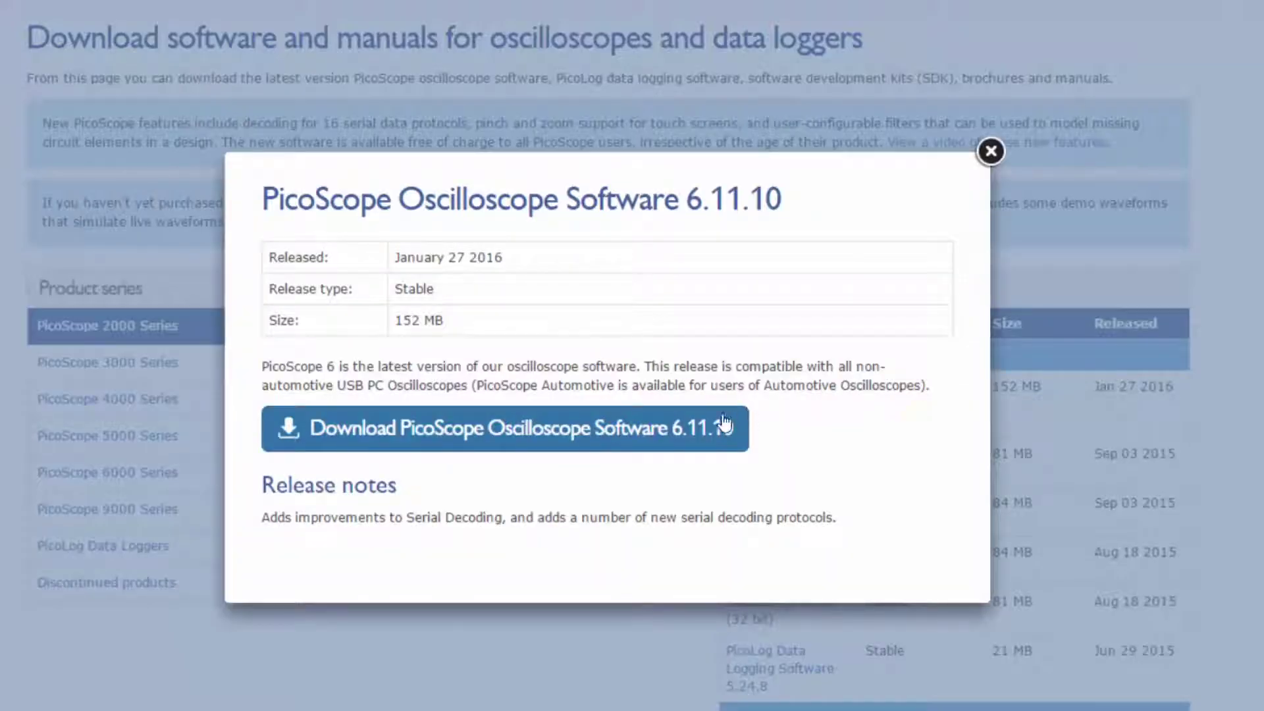
- Download PicoScope Oscilloscope Software 6.11.10 from the release popup
{"action": "left_click", "coordinate": [692, 433]}
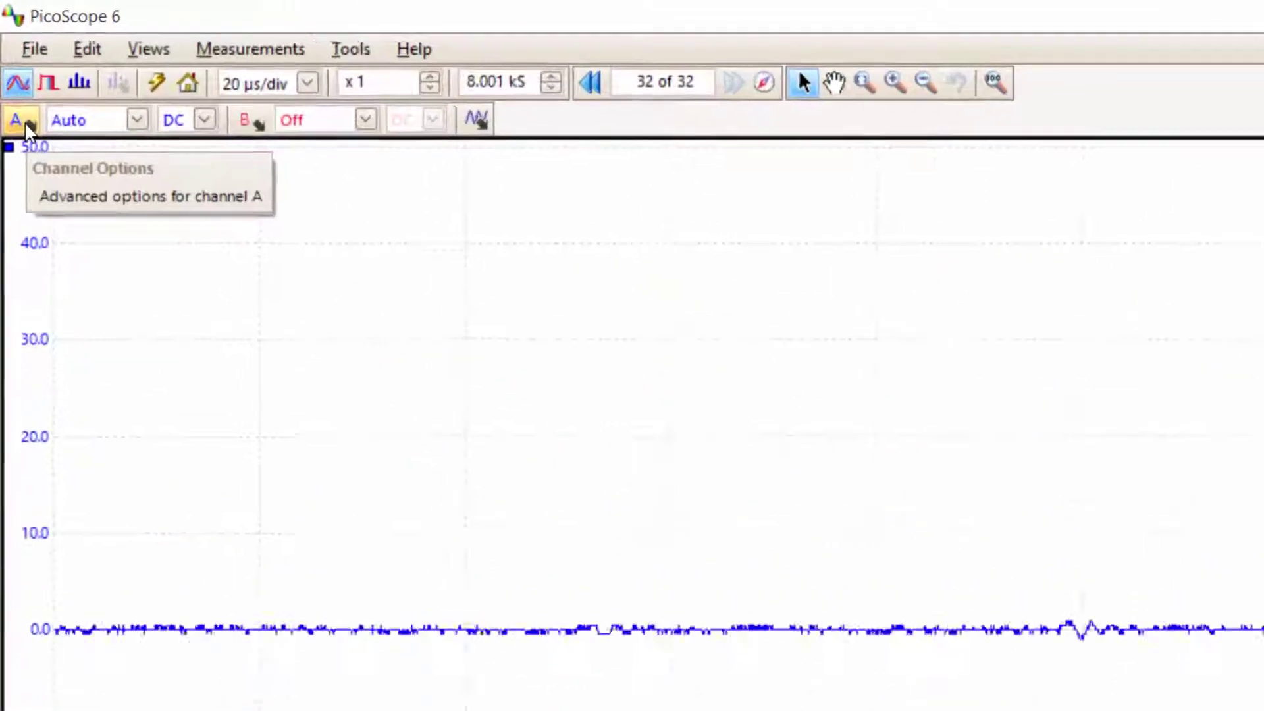
- Set channel A's probe type to x10 in its options panel
{"action": "left_click", "coordinate": [28, 125]}
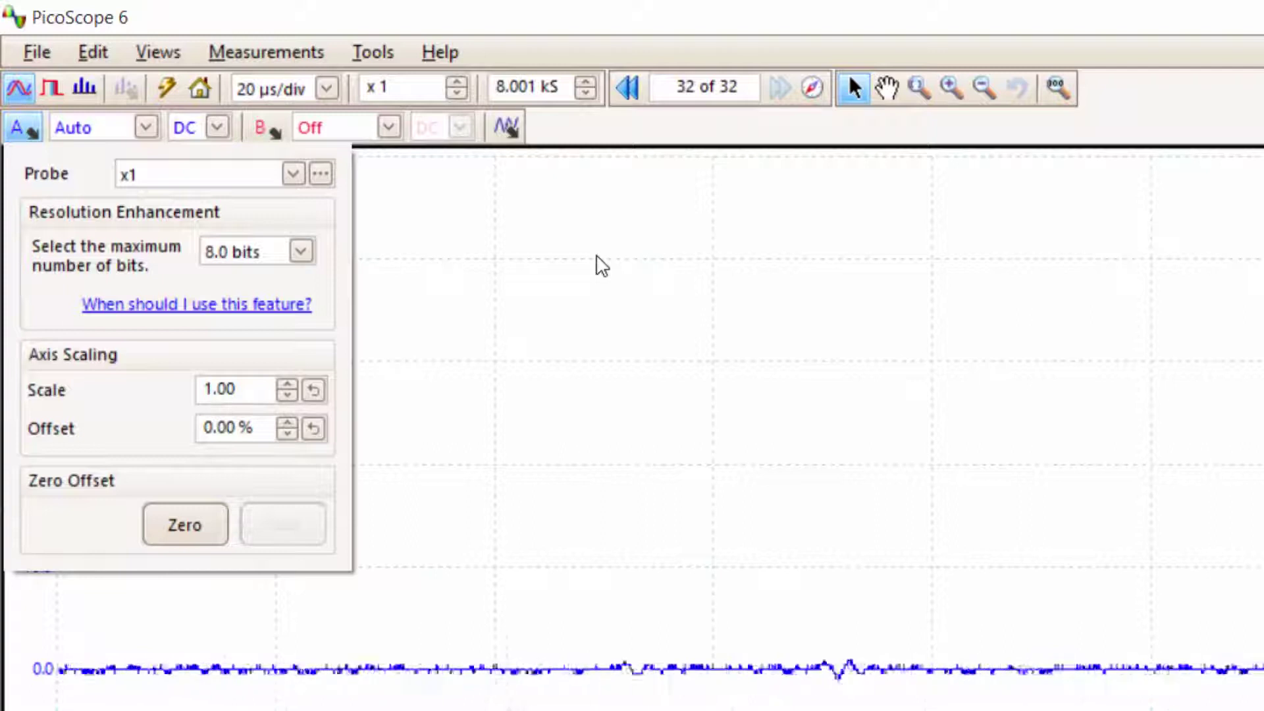
{"action": "left_click", "coordinate": [293, 174]}
{"action": "left_click", "coordinate": [215, 249]}
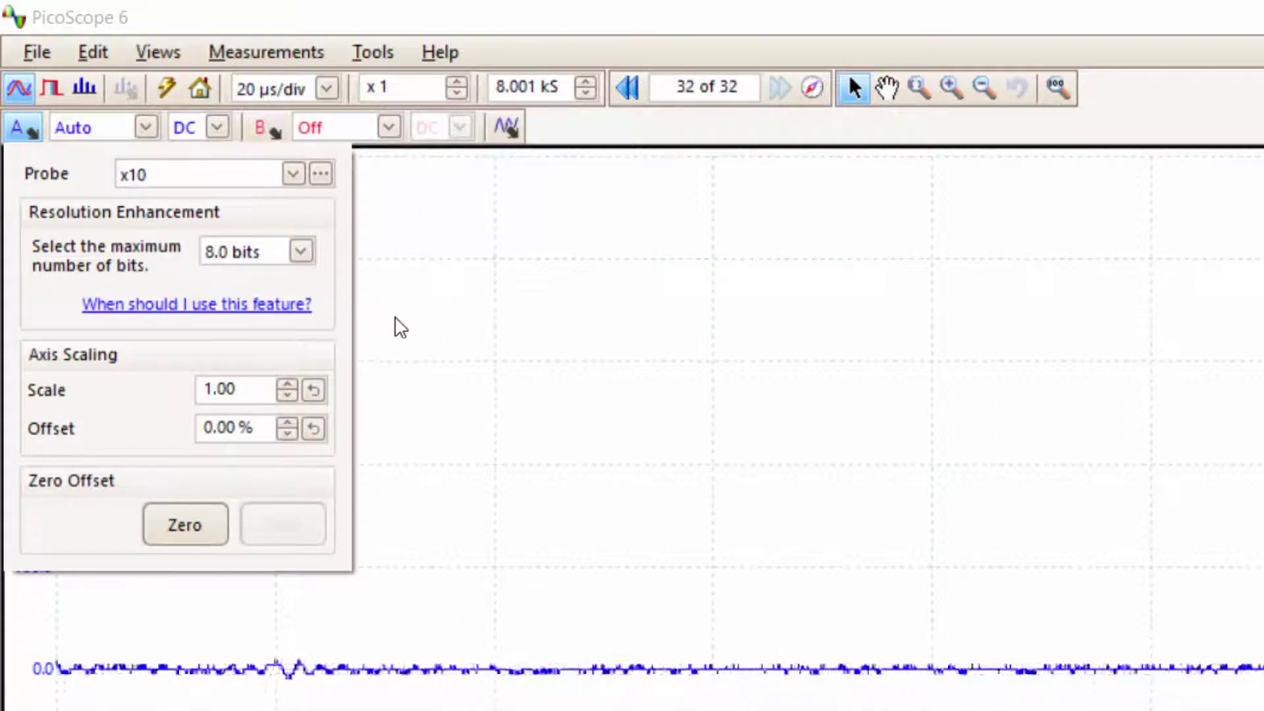
{"action": "left_click", "coordinate": [21, 131]}
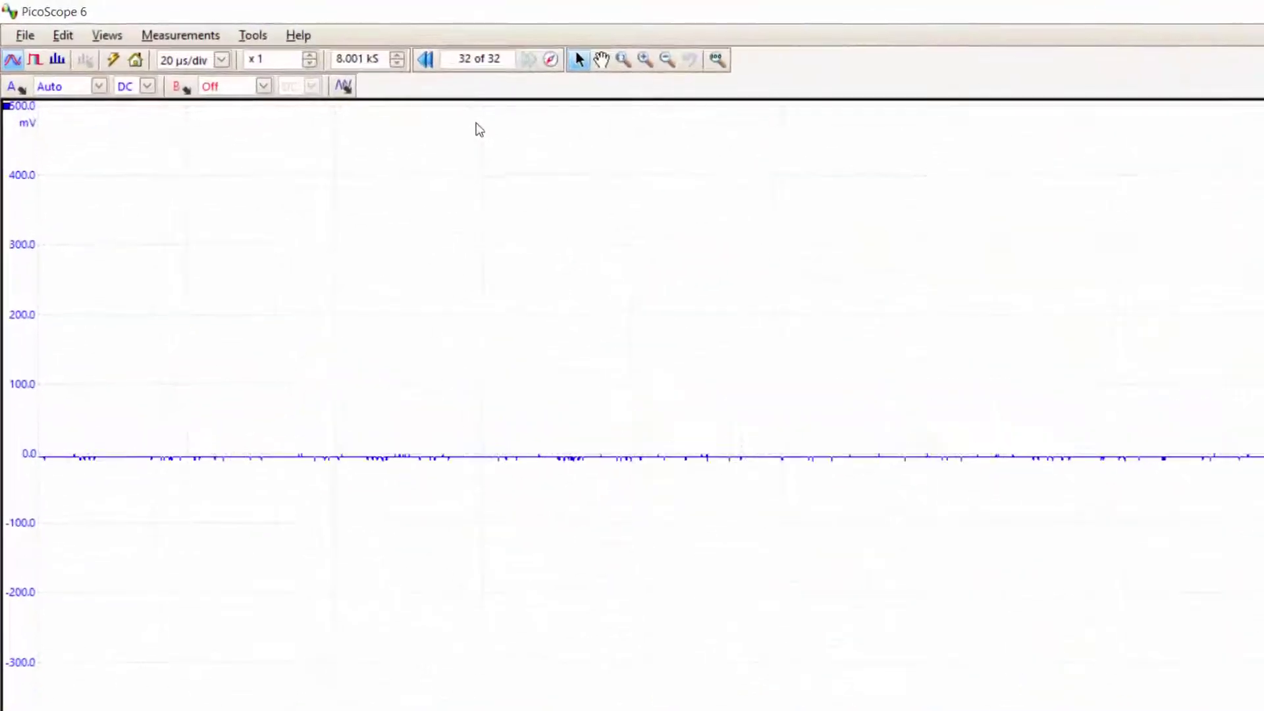
- Turn on the signal generator's 1 kHz, 1 V square-wave output with 0 V offset
{"action": "left_click", "coordinate": [344, 86]}
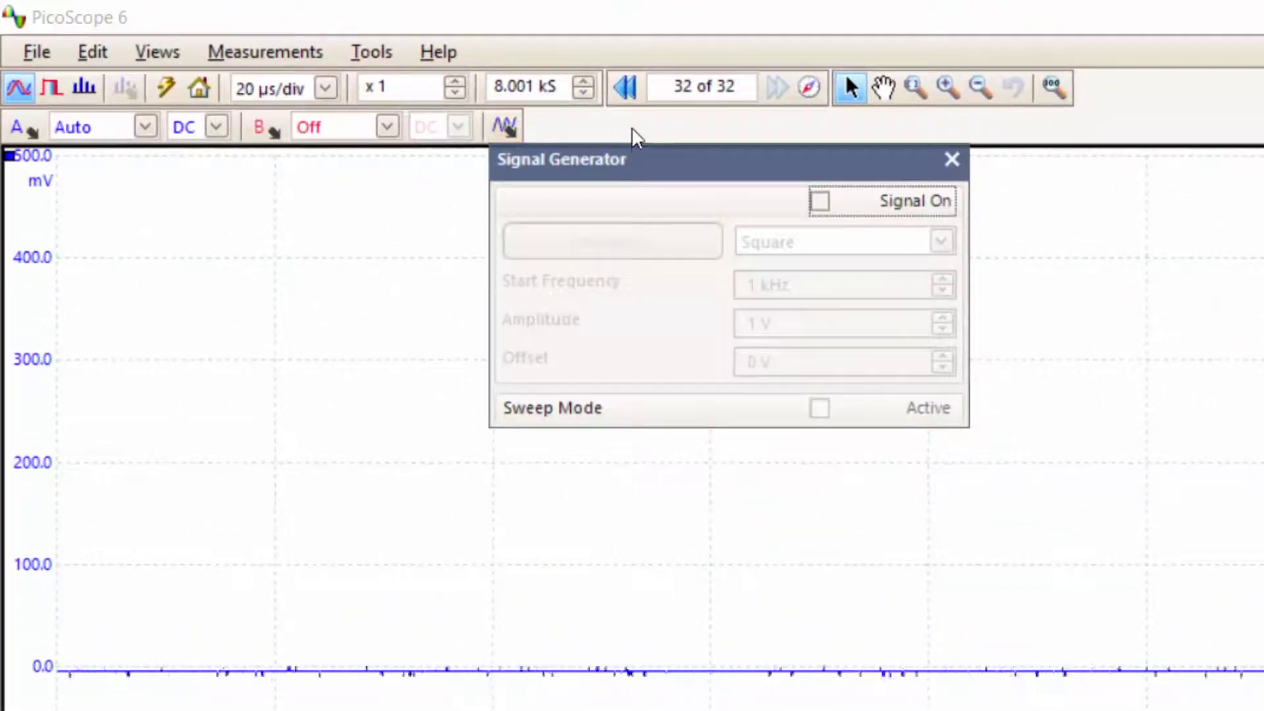
{"action": "left_click", "coordinate": [820, 203]}
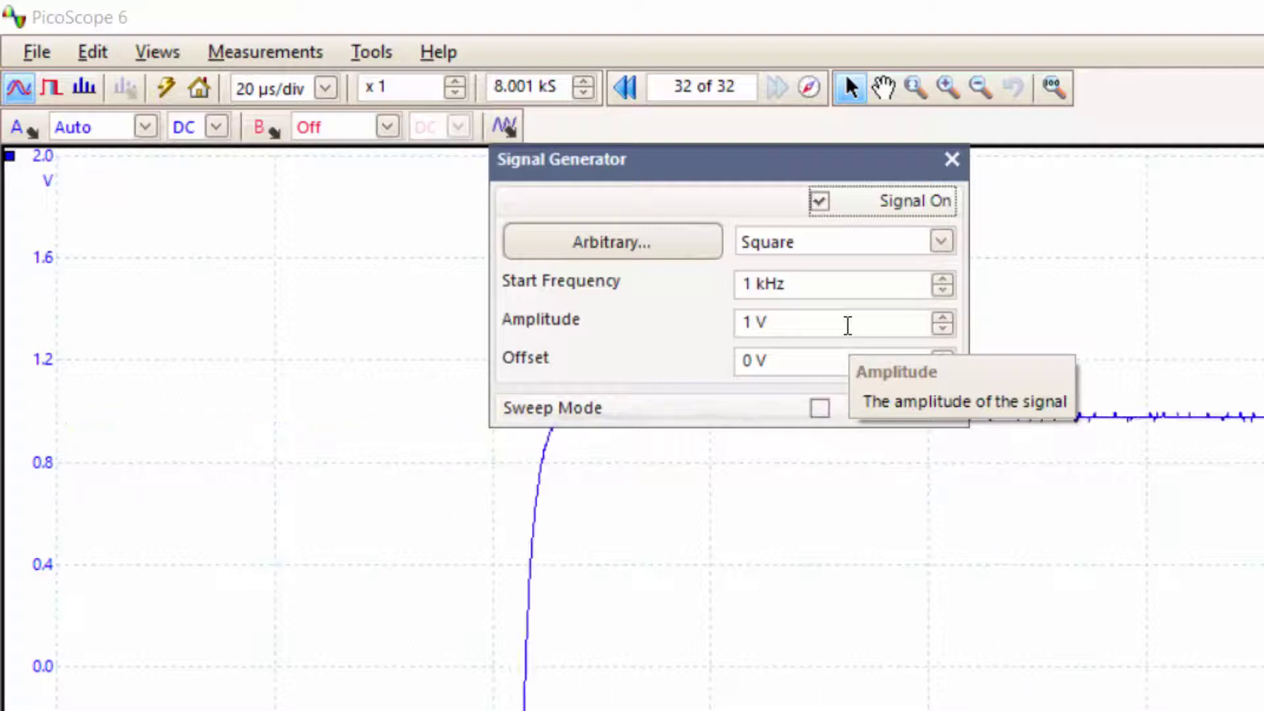
- Close the Signal Generator dialog and confirm channel A's probe is still x10
{"action": "left_click", "coordinate": [952, 160]}
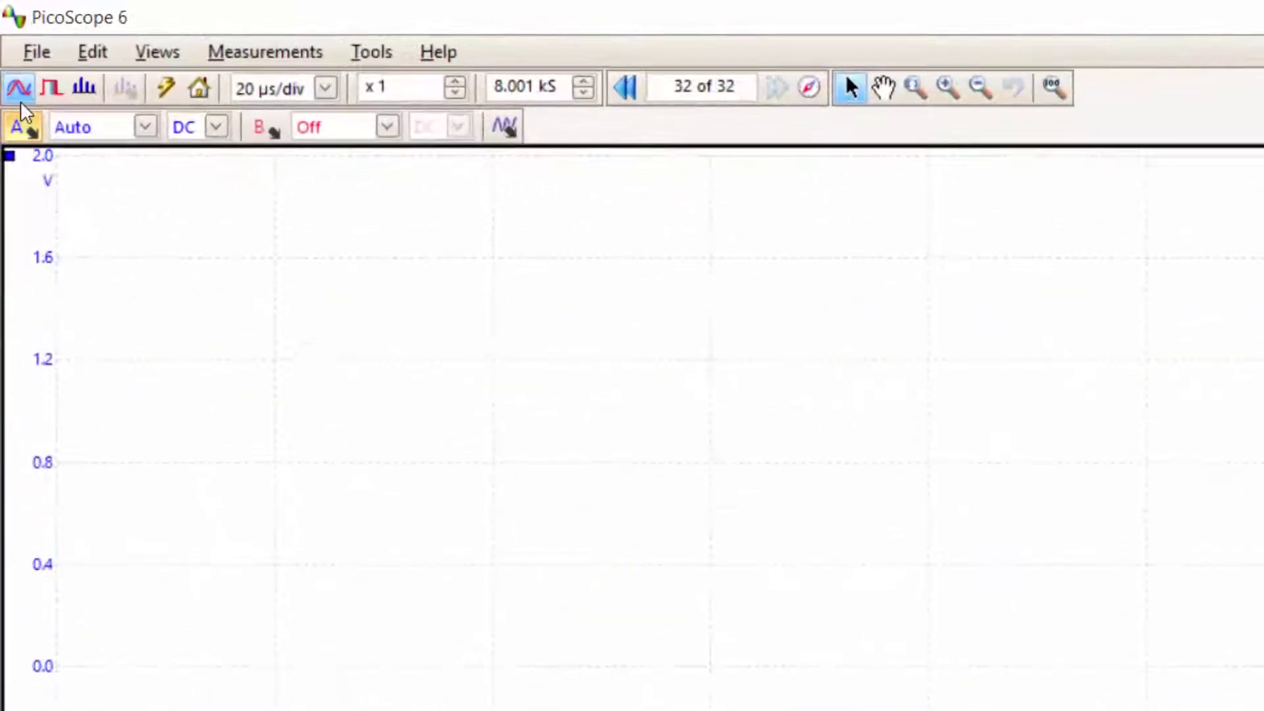
{"action": "left_click", "coordinate": [23, 117]}
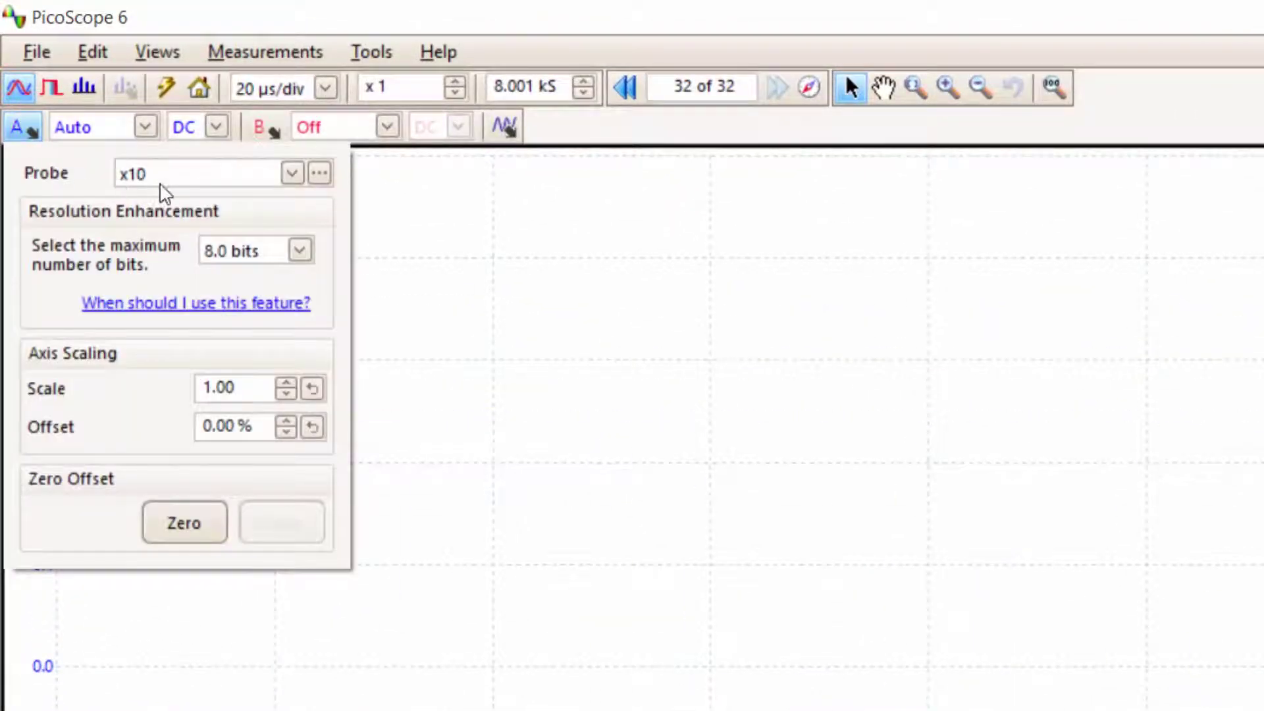
{"action": "left_click", "coordinate": [26, 128]}
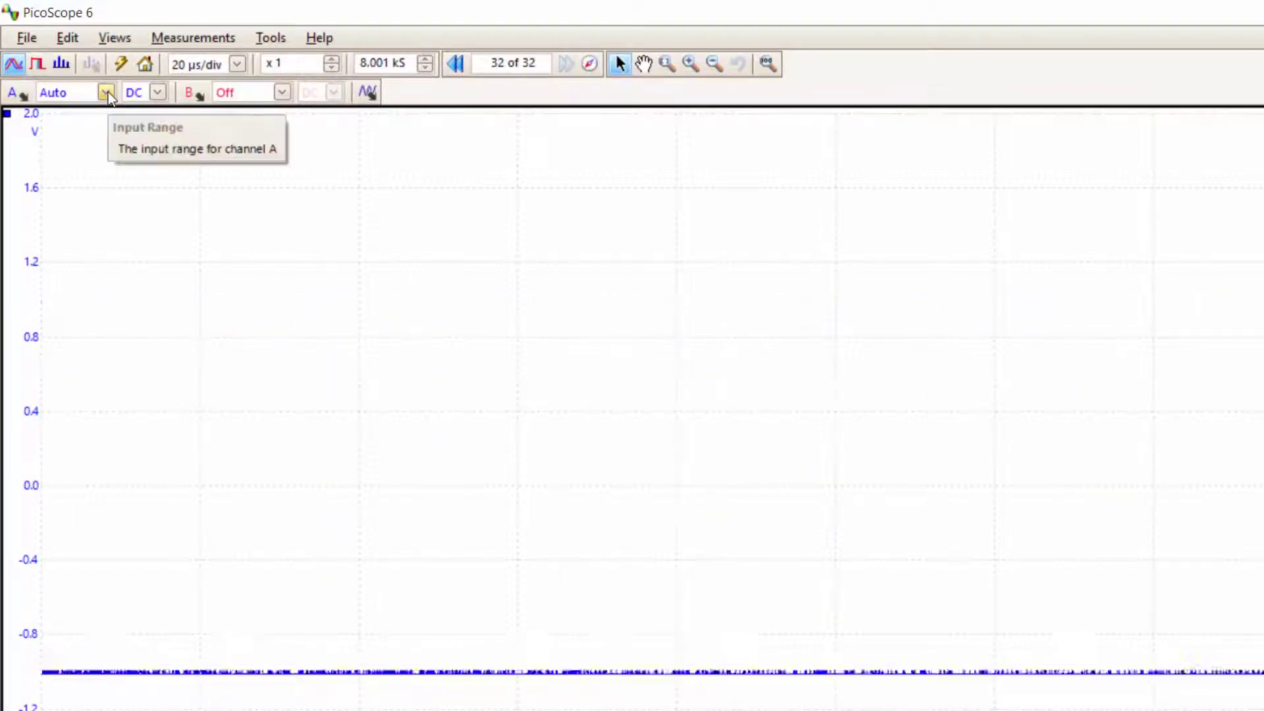
{"action": "left_click", "coordinate": [108, 92]}
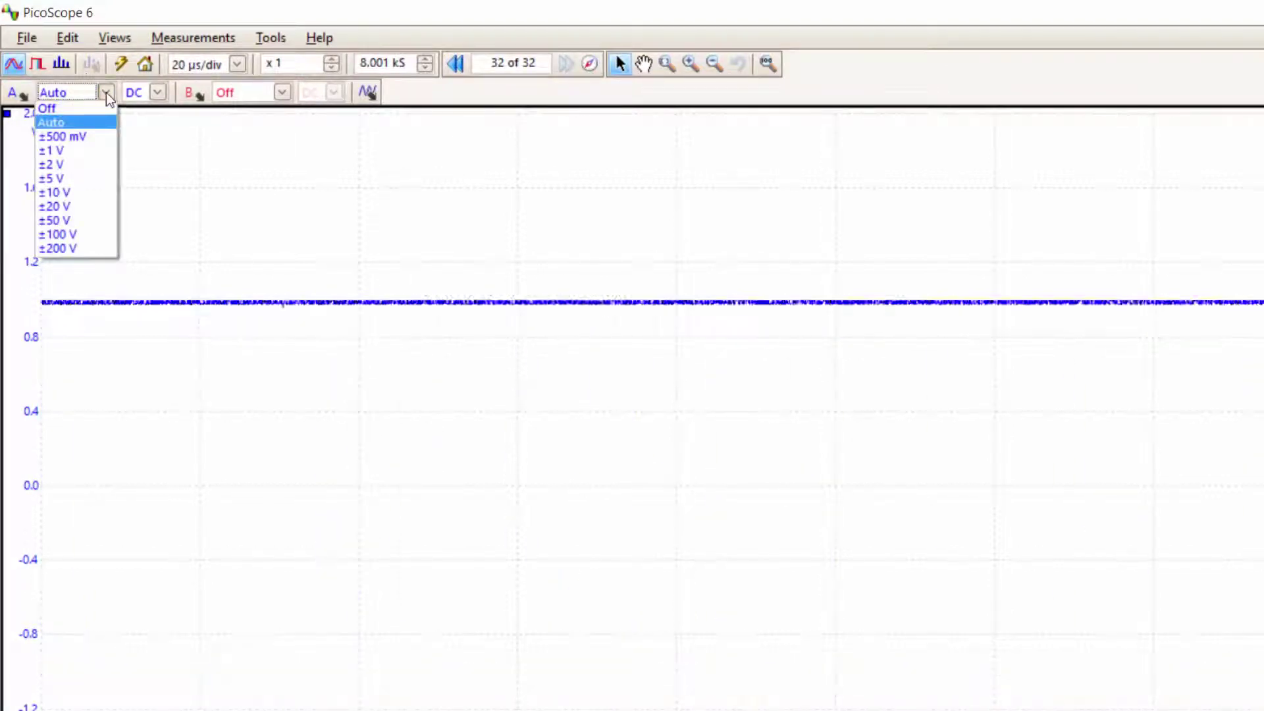
{"action": "left_click", "coordinate": [106, 93]}
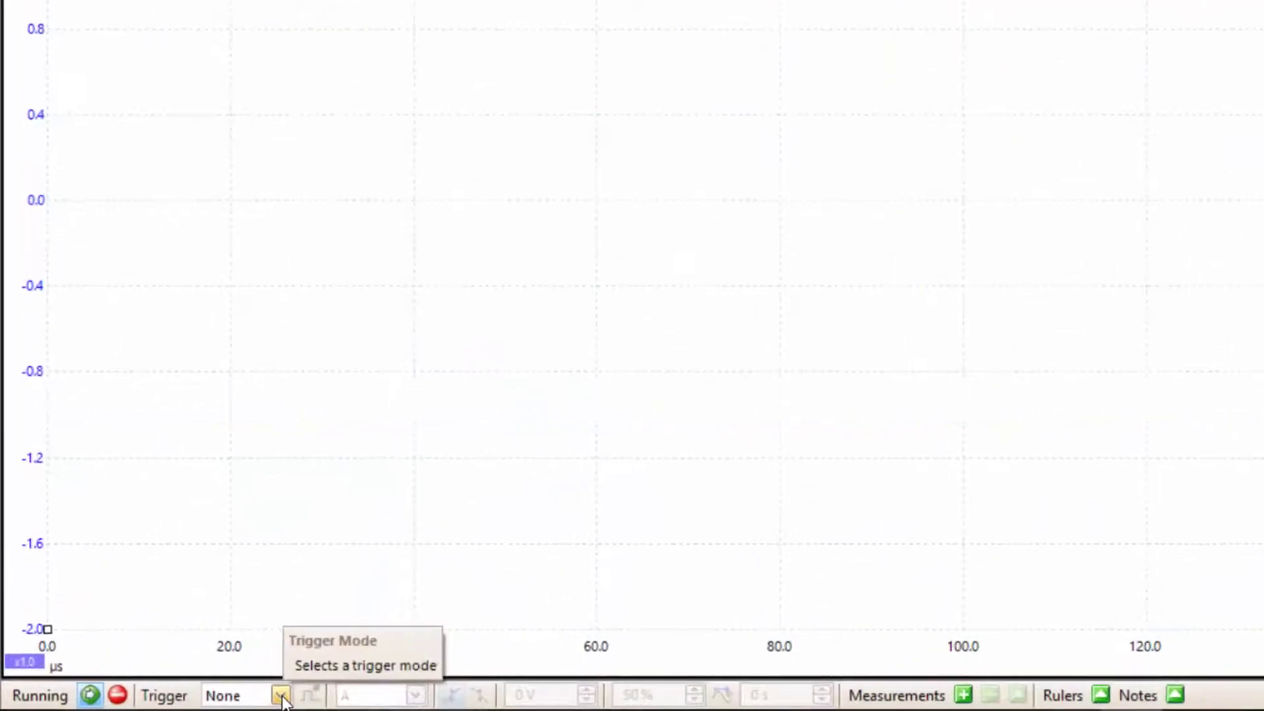
- Set the trigger mode to Auto for a stable channel A rising edge
{"action": "left_click", "coordinate": [282, 696]}
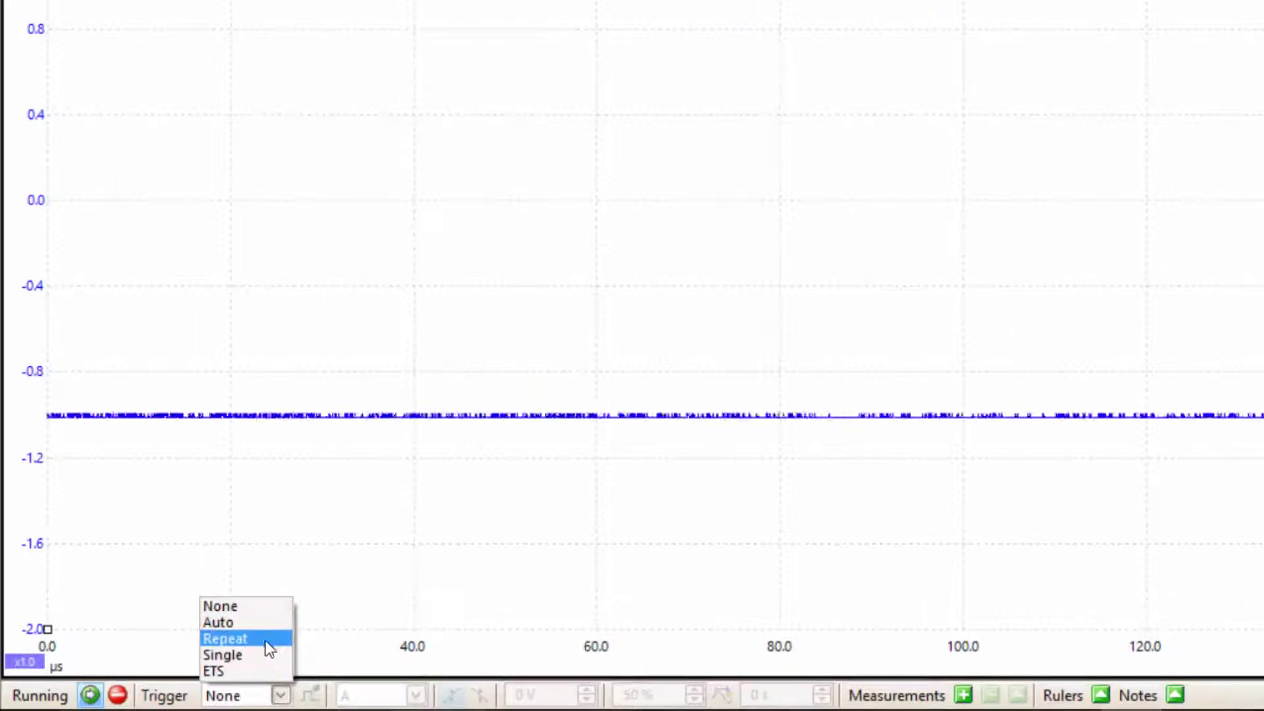
{"action": "left_click", "coordinate": [256, 622]}
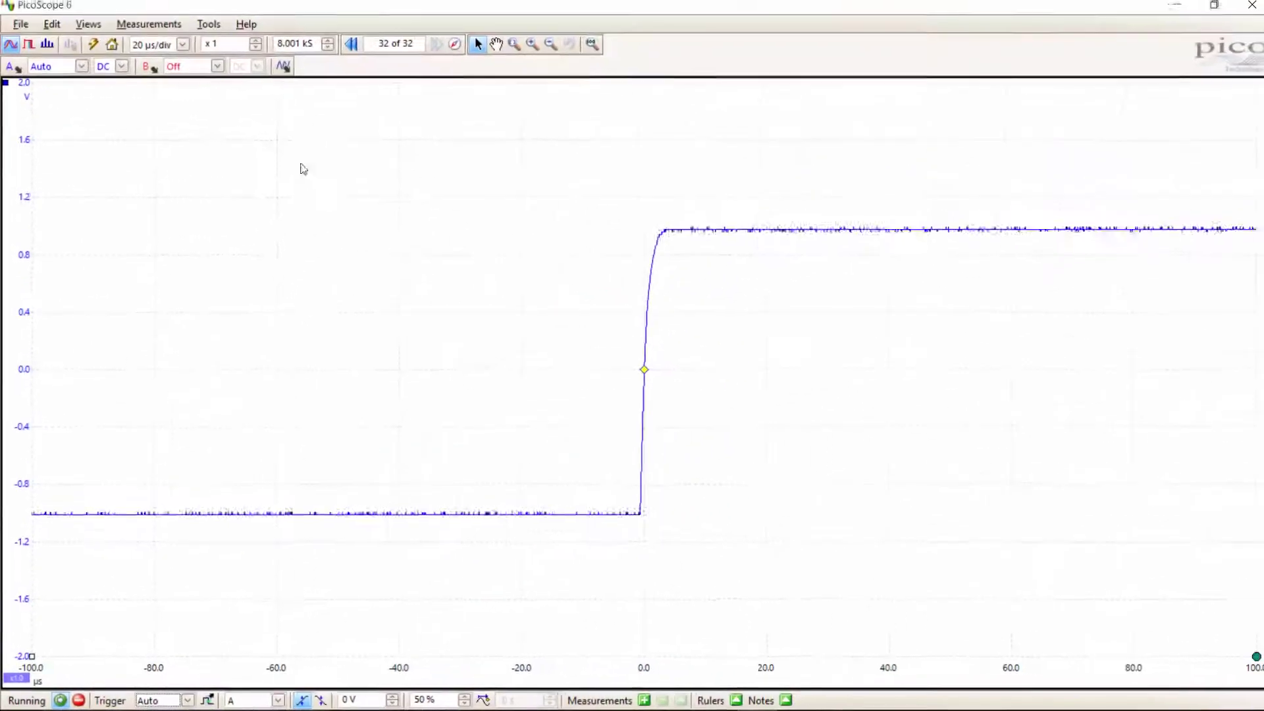
{"action": "left_click", "coordinate": [281, 71]}
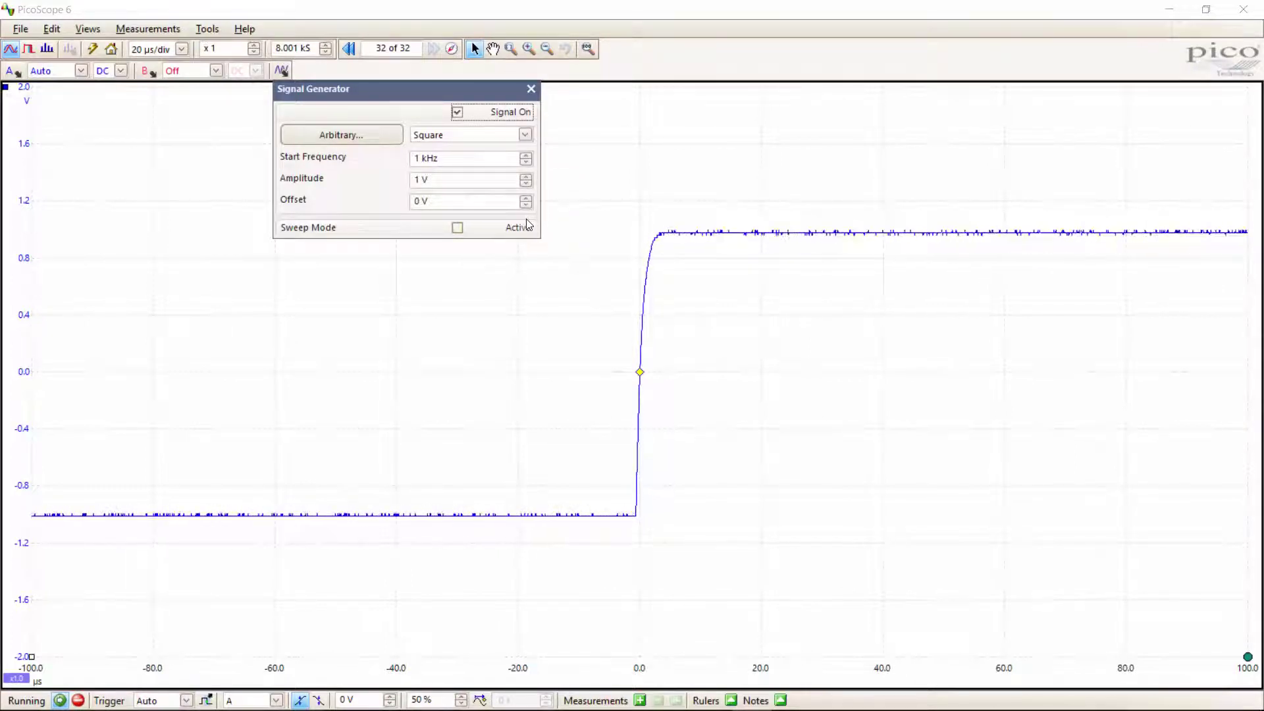
{"action": "left_click", "coordinate": [530, 89]}
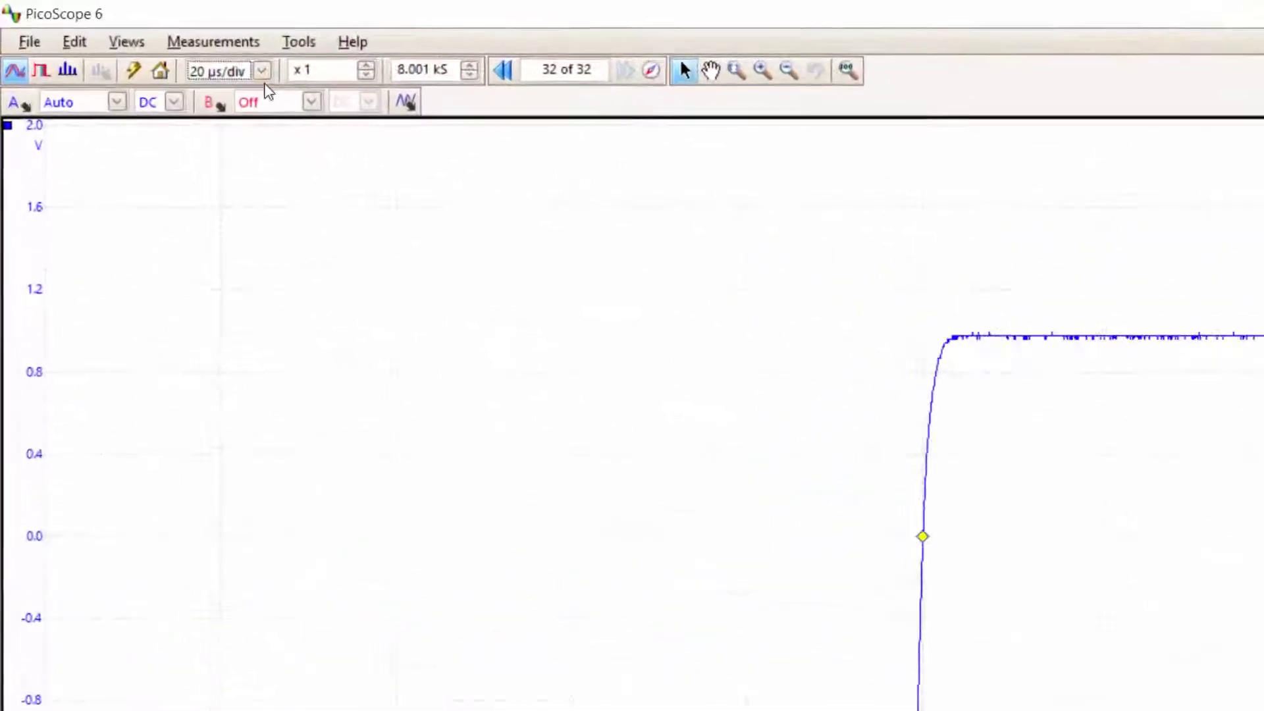
- Set the timebase to 500 µs/div
{"action": "left_click", "coordinate": [368, 102]}
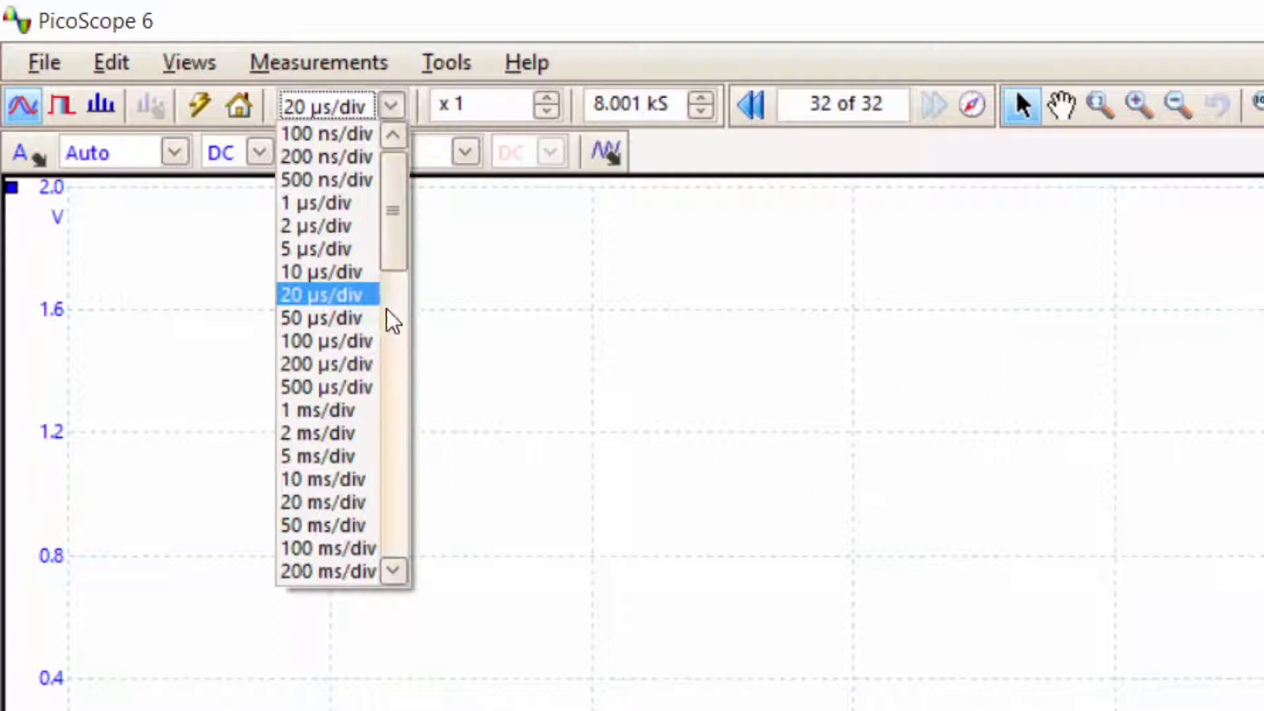
{"action": "left_click", "coordinate": [314, 390]}
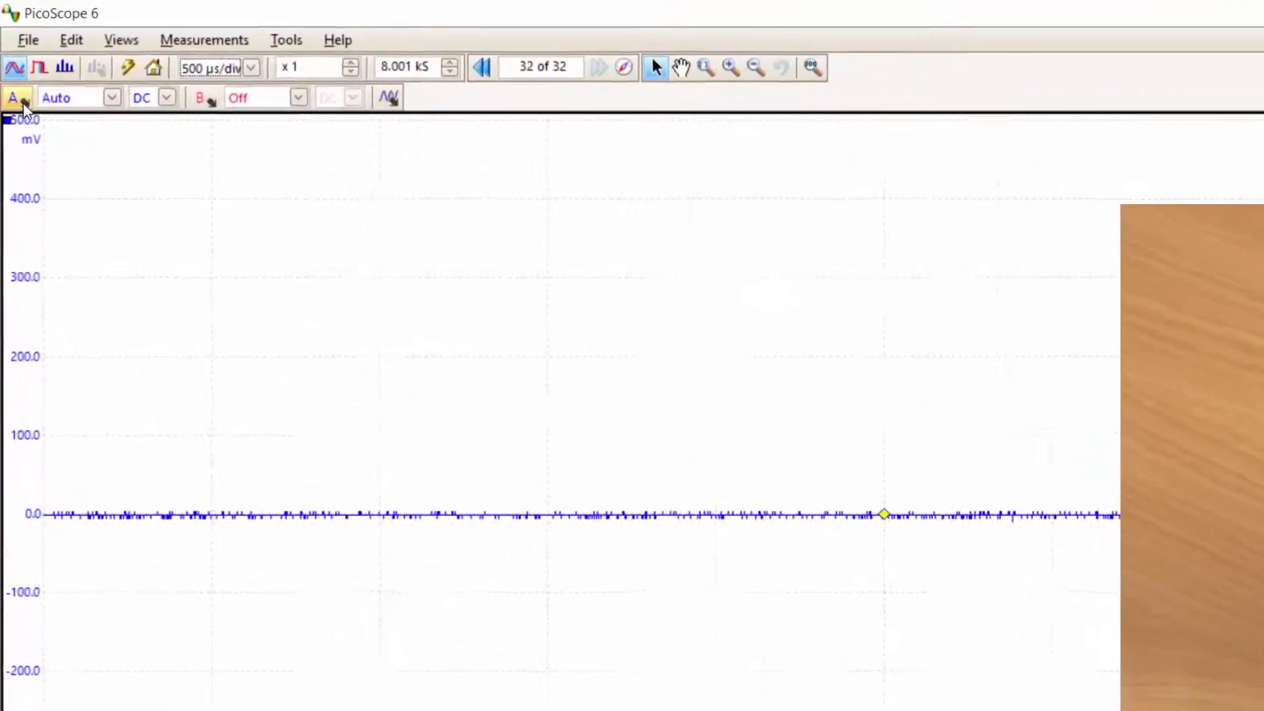
- Switch channel A off, and give channel B an x10 probe with Auto range
{"action": "left_click", "coordinate": [109, 105]}
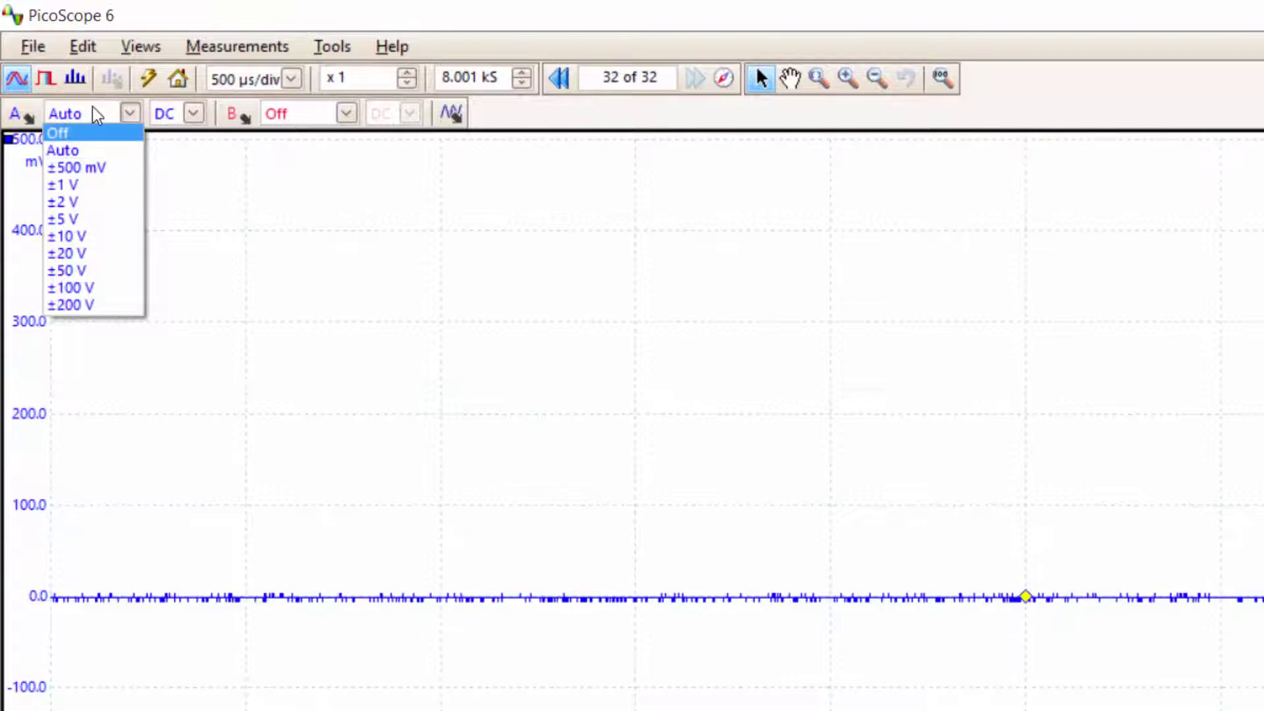
{"action": "left_click", "coordinate": [96, 115]}
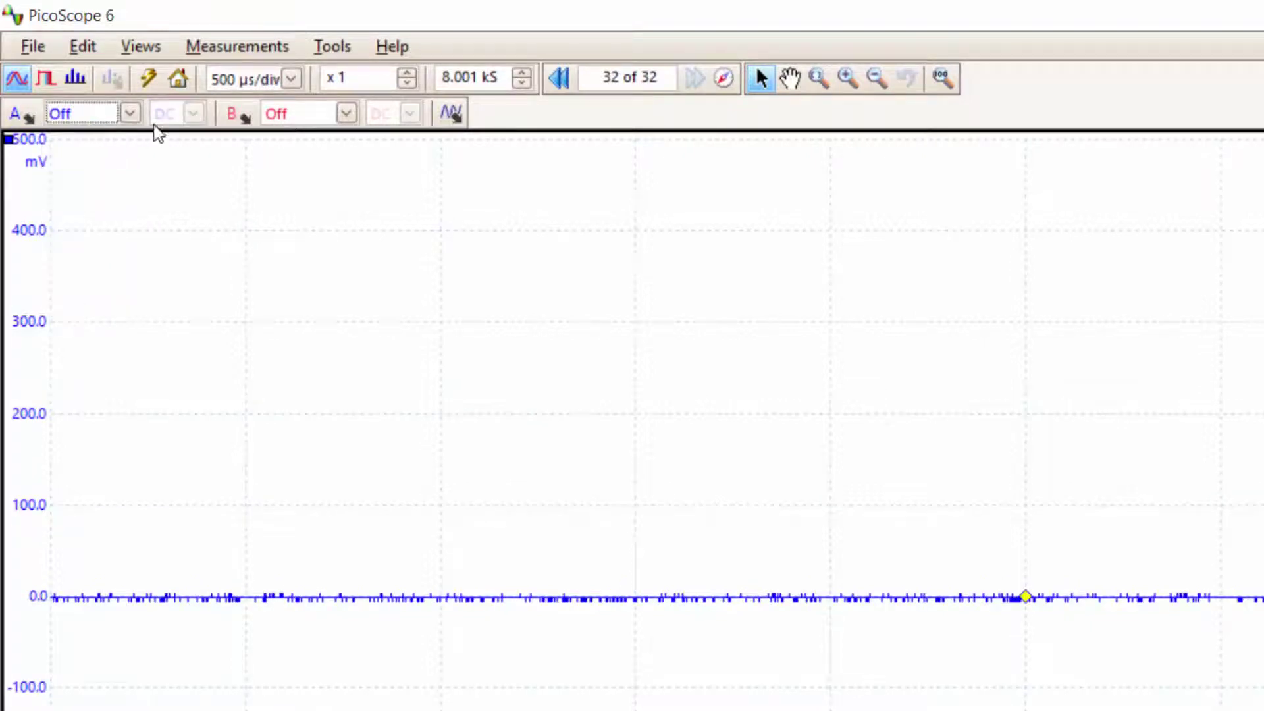
{"action": "left_click", "coordinate": [236, 114]}
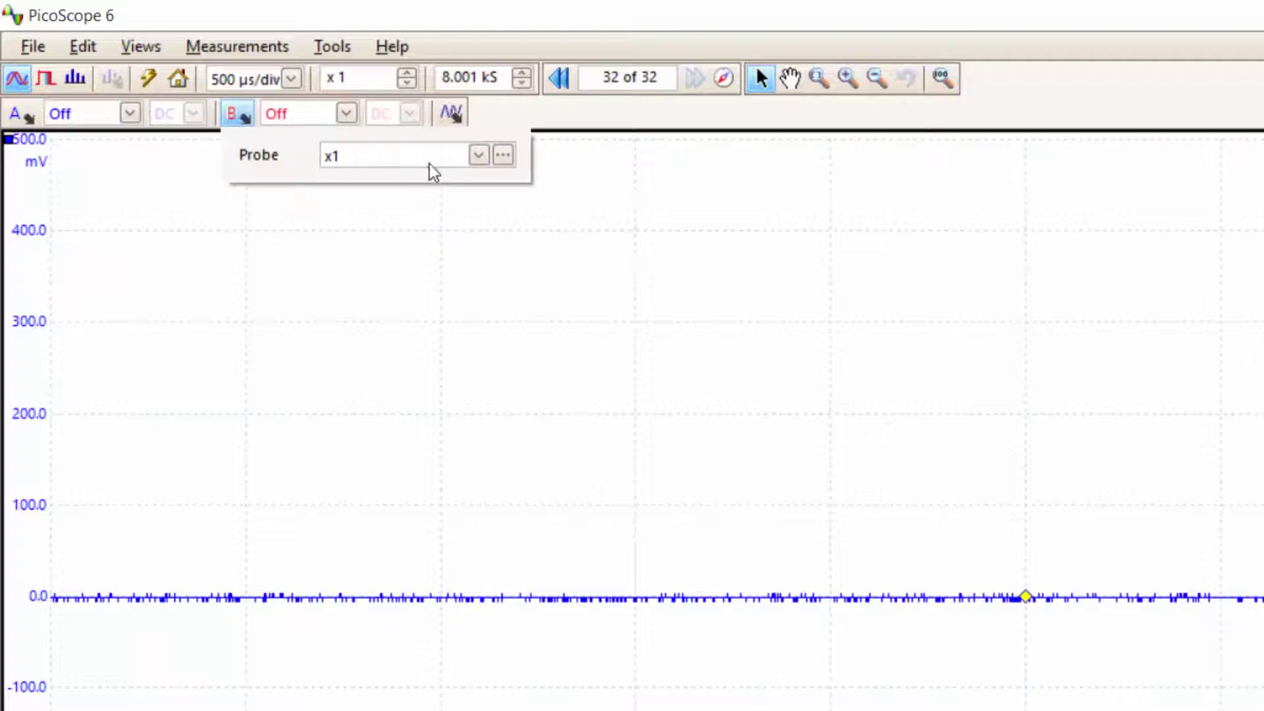
{"action": "left_click", "coordinate": [480, 158]}
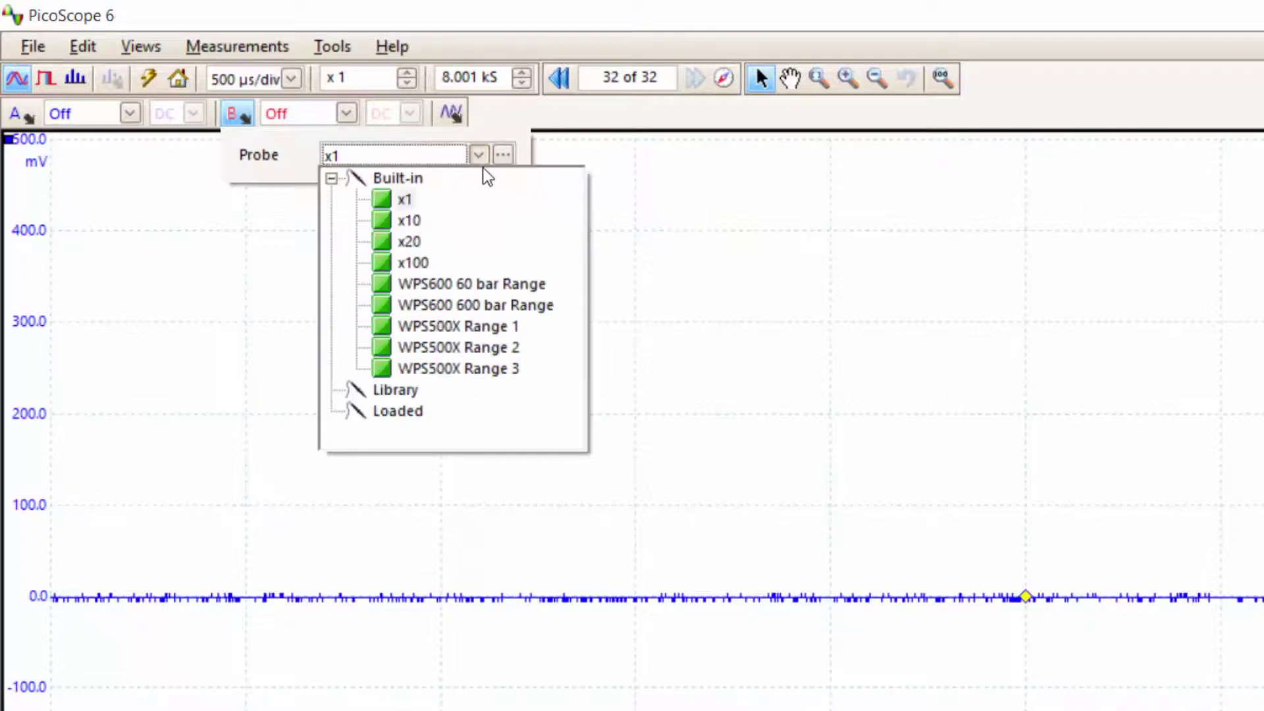
{"action": "left_click", "coordinate": [410, 219]}
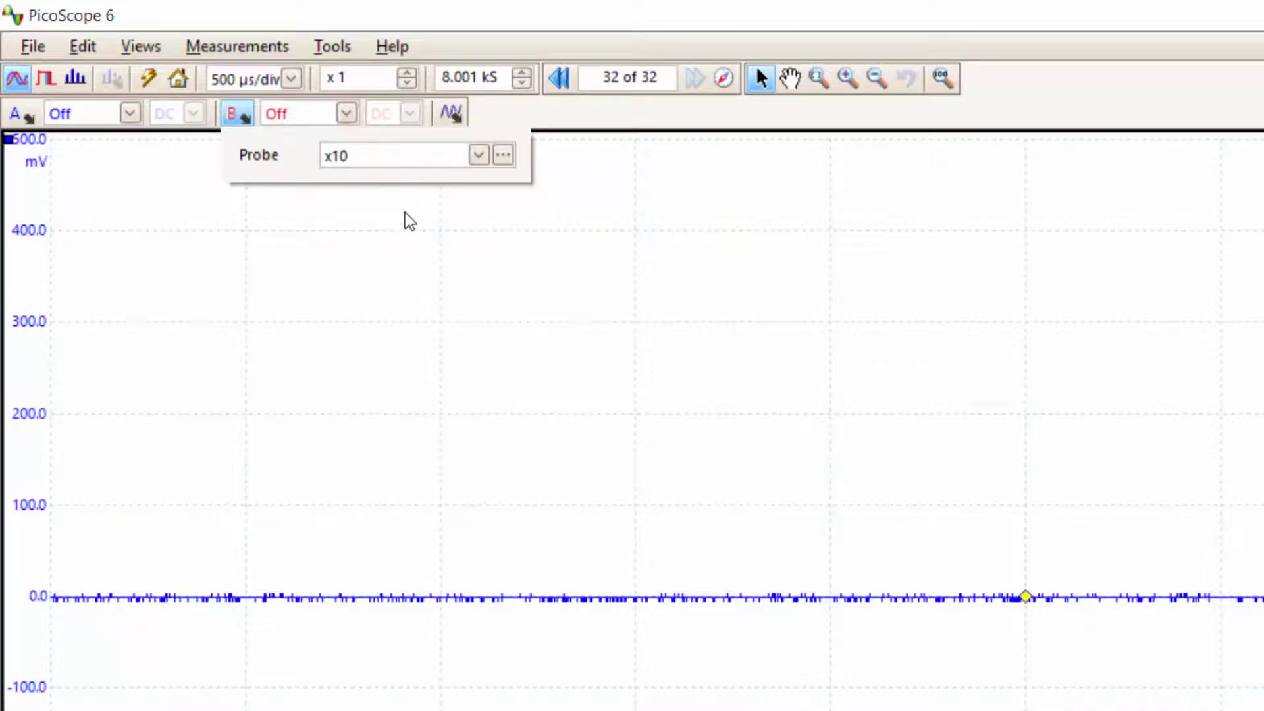
{"action": "left_click", "coordinate": [290, 113]}
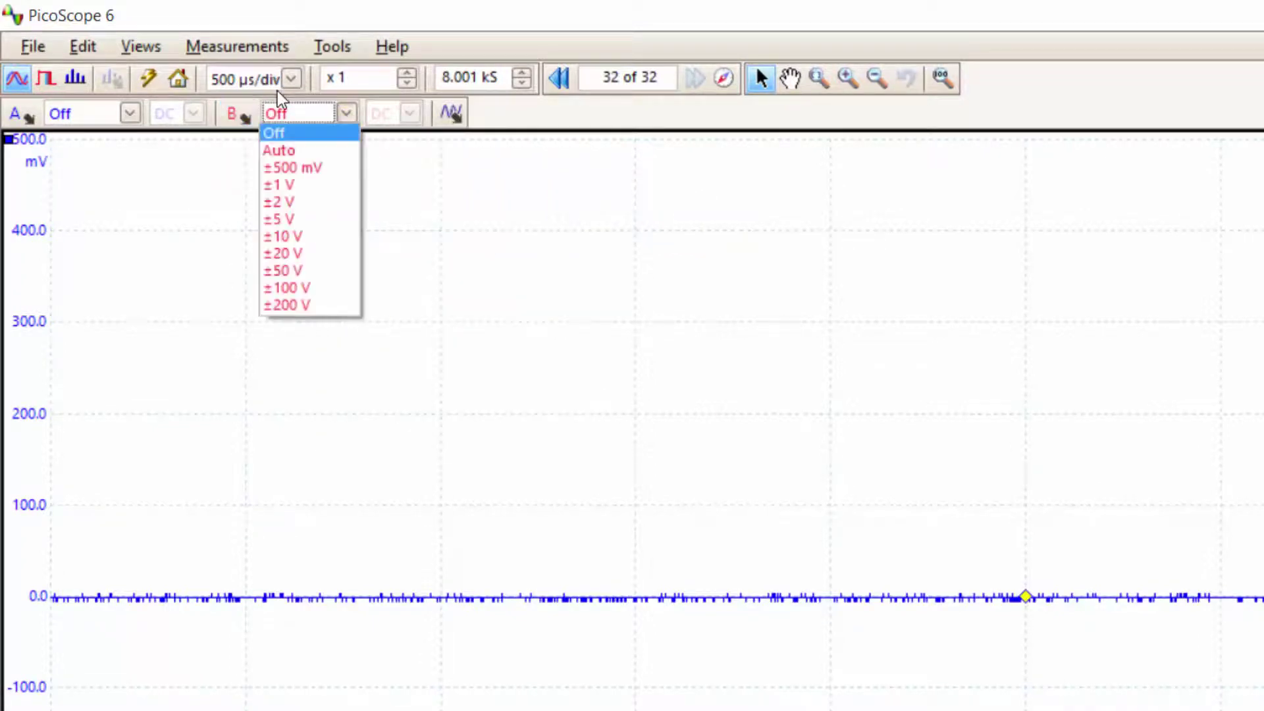
{"action": "left_click", "coordinate": [290, 152]}
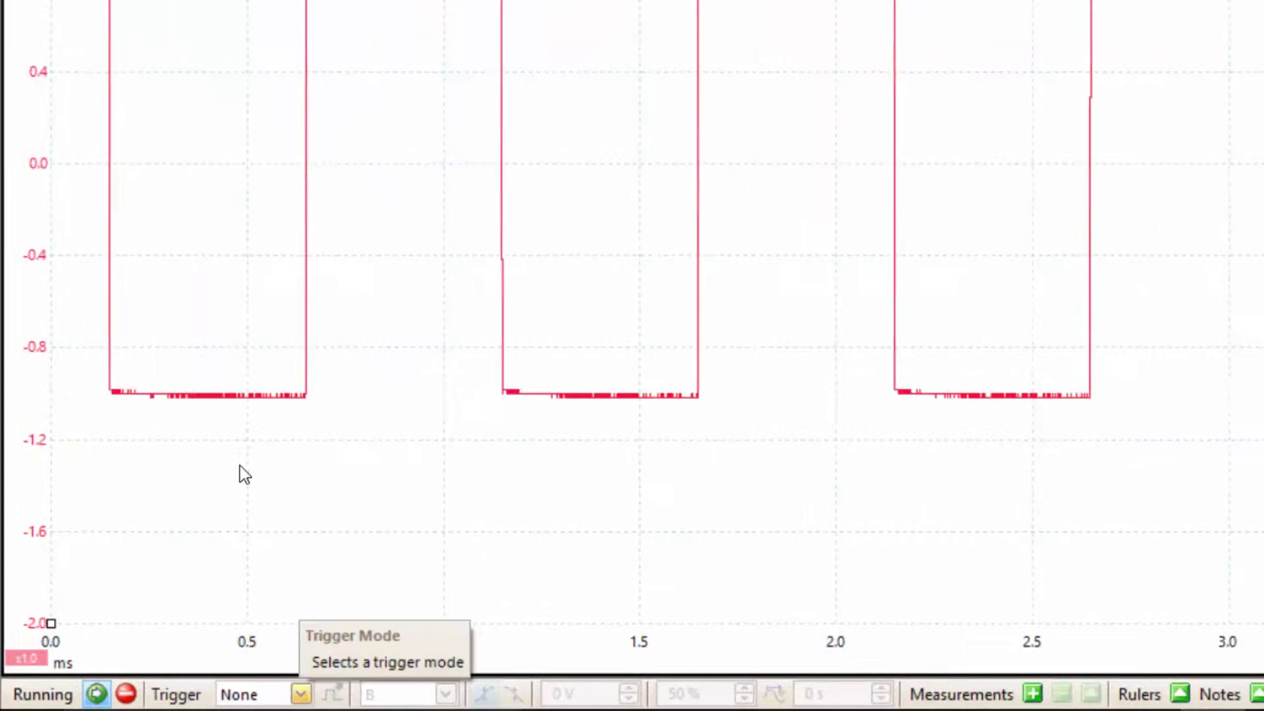
- Set the trigger mode to Auto to steady the channel B square wave
{"action": "left_click", "coordinate": [301, 694]}
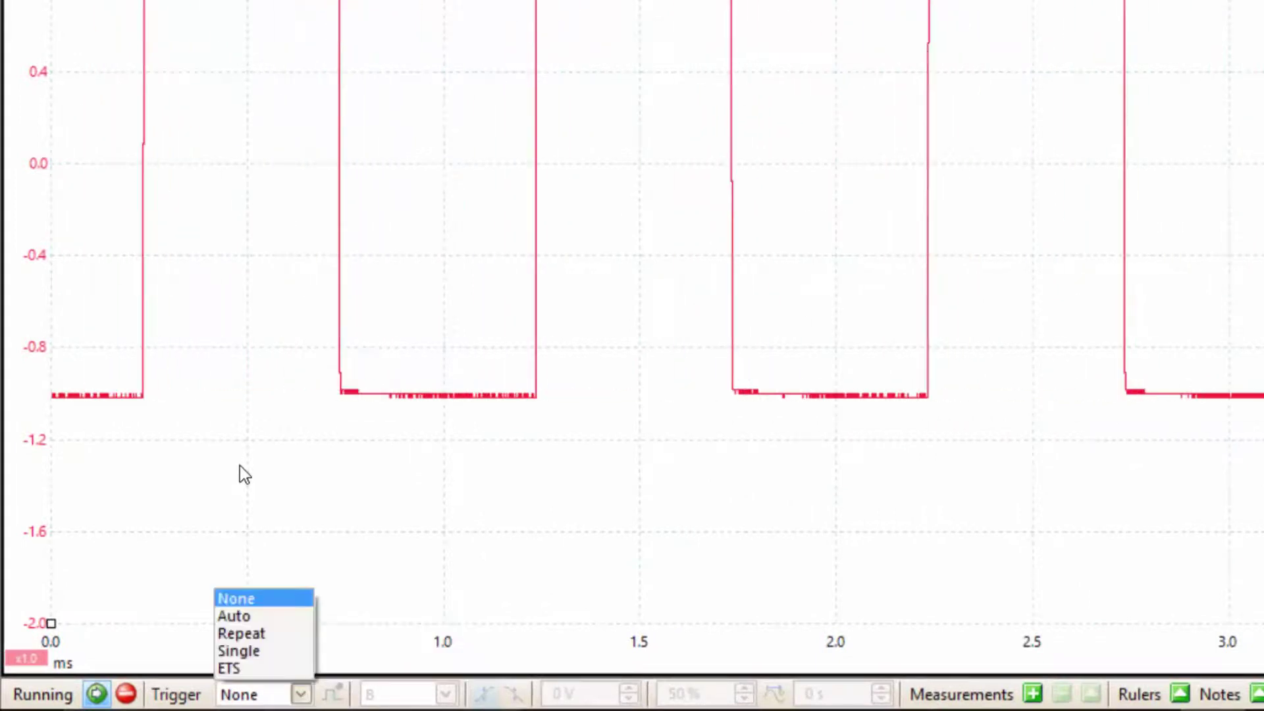
{"action": "left_click", "coordinate": [248, 617]}
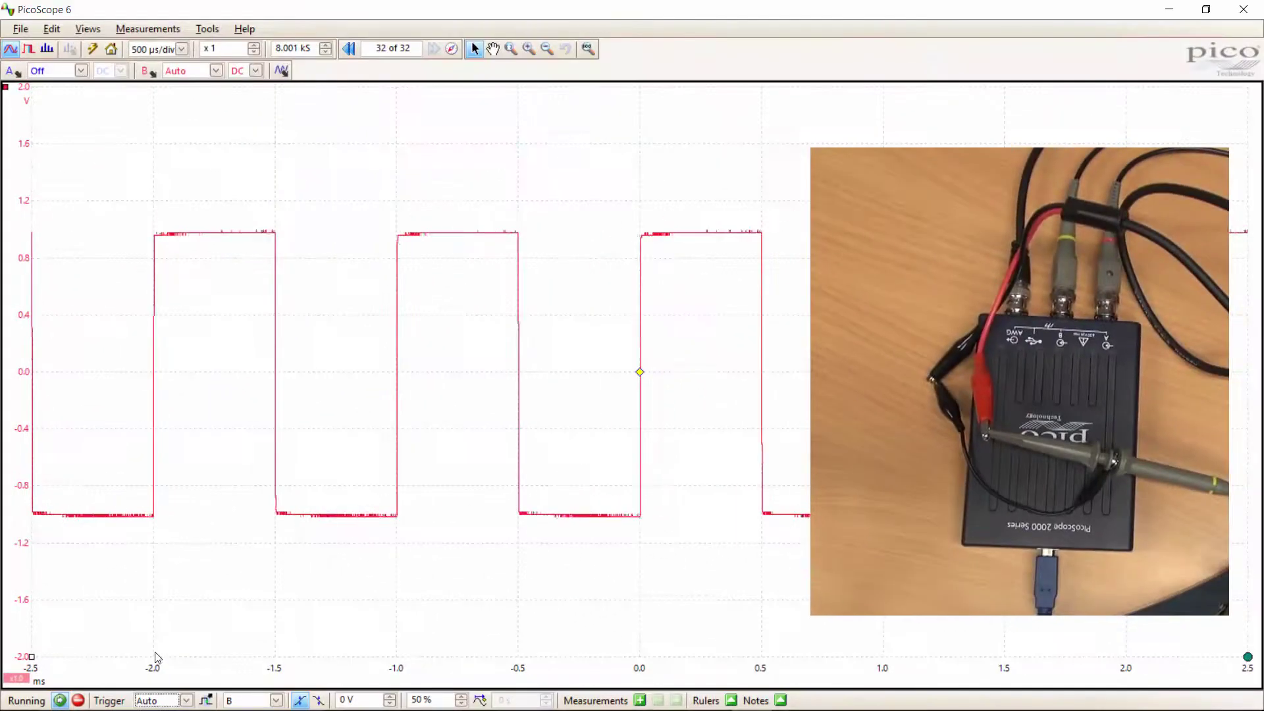